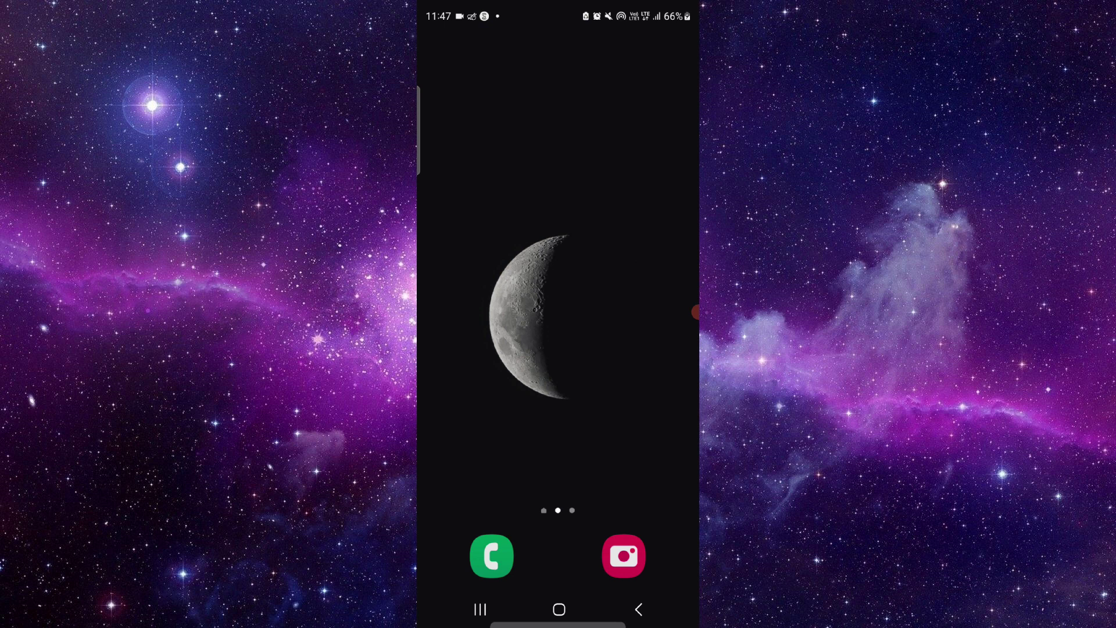
Find JioSaavn in the app drawer and bring up its quick options menu
{"action": "left_click_drag", "start_coordinate": [558, 436], "coordinate": [558, 263]}
{"action": "left_click_drag", "start_coordinate": [645, 306], "coordinate": [472, 305]}
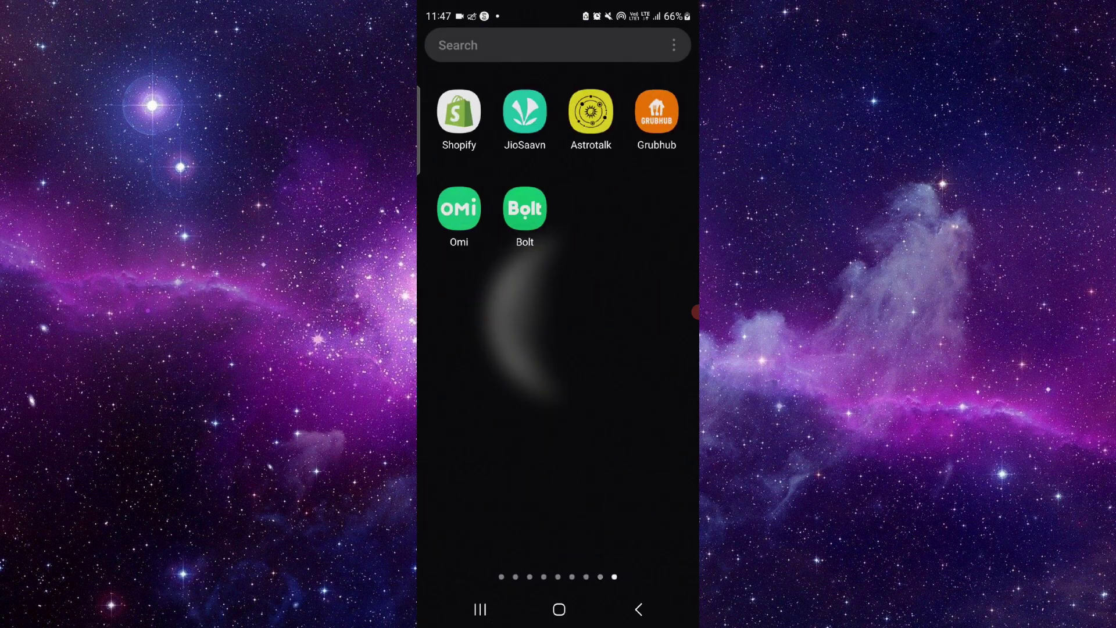
{"action": "mouse_move", "coordinate": [696, 313]}
{"action": "left_mouse_down"}
{"action": "mouse_move", "coordinate": [580, 211]}
{"action": "mouse_move", "coordinate": [684, 245]}
{"action": "left_mouse_up"}
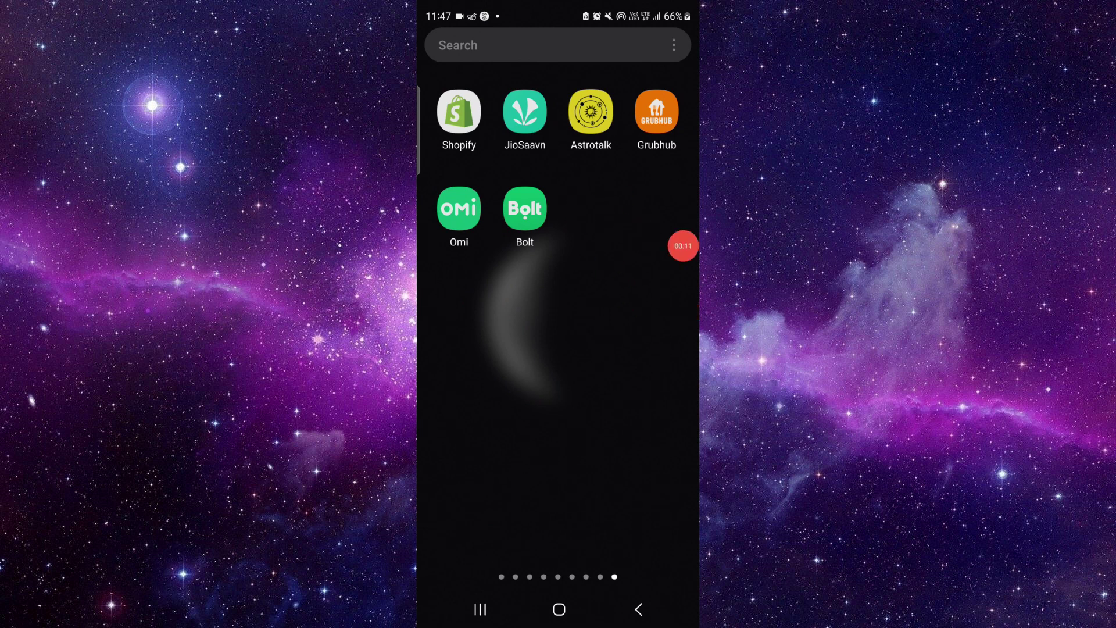
{"action": "left_click", "coordinate": [525, 112]}
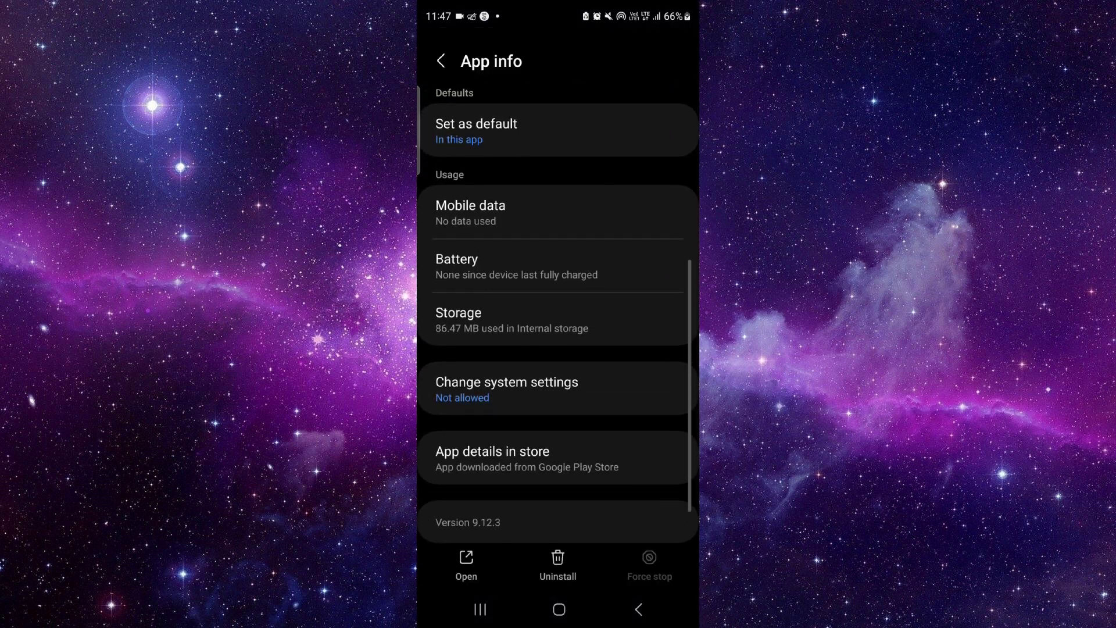
Clear and permanently delete all of JioSaavn's stored data from its Storage settings
{"action": "left_click", "coordinate": [558, 315]}
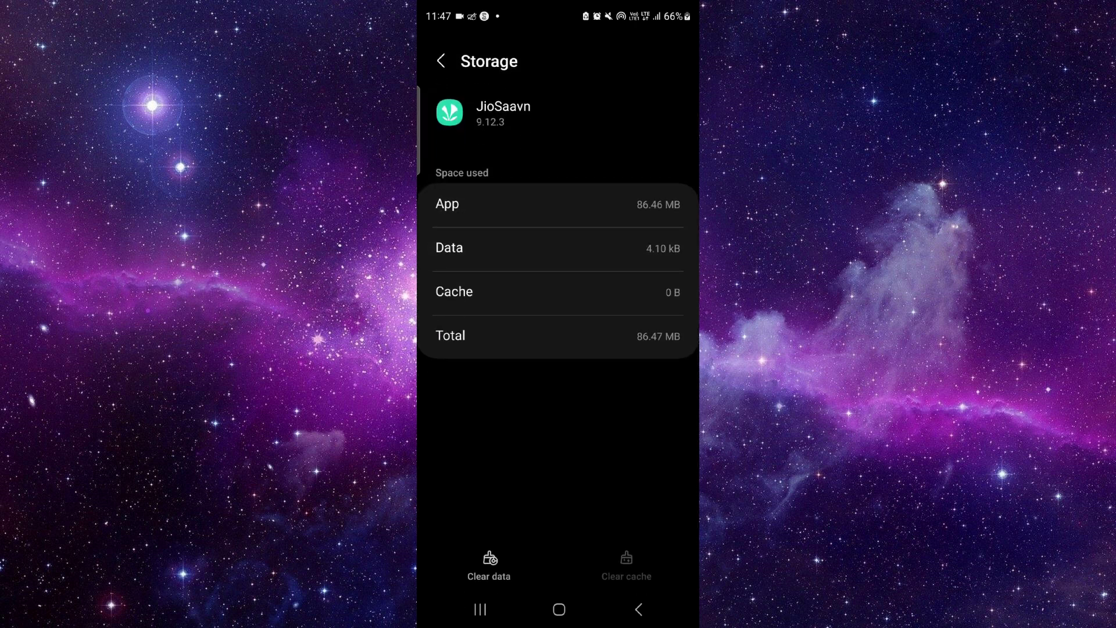
{"action": "left_click", "coordinate": [490, 566]}
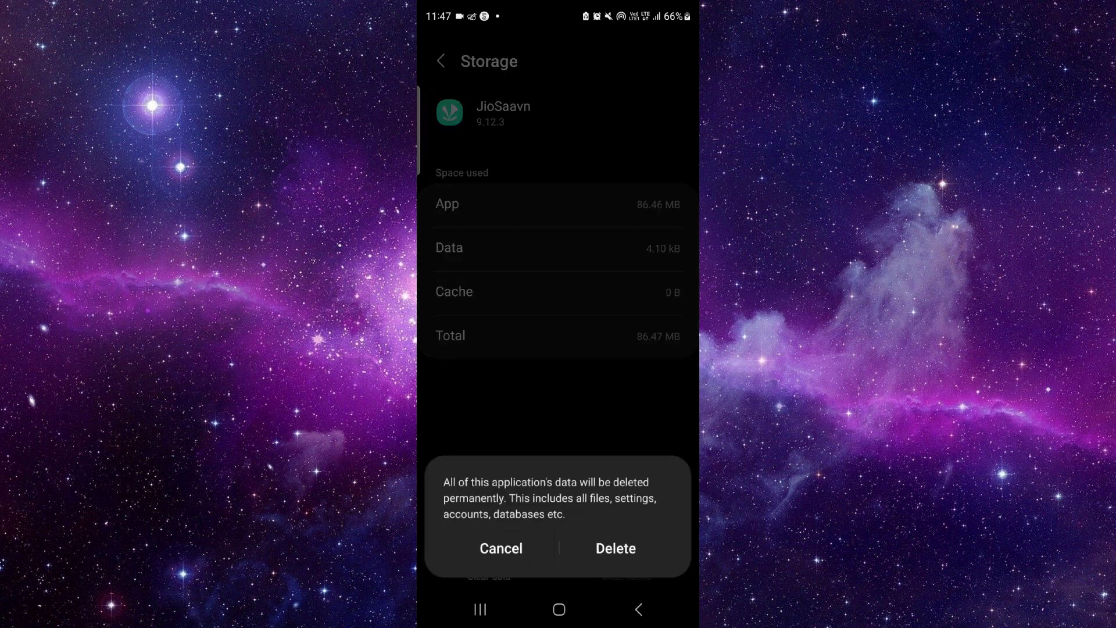
{"action": "left_click", "coordinate": [617, 548]}
Relaunch JioSaavn, move past its display-language screen, then close all recent apps
{"action": "left_click", "coordinate": [558, 610]}
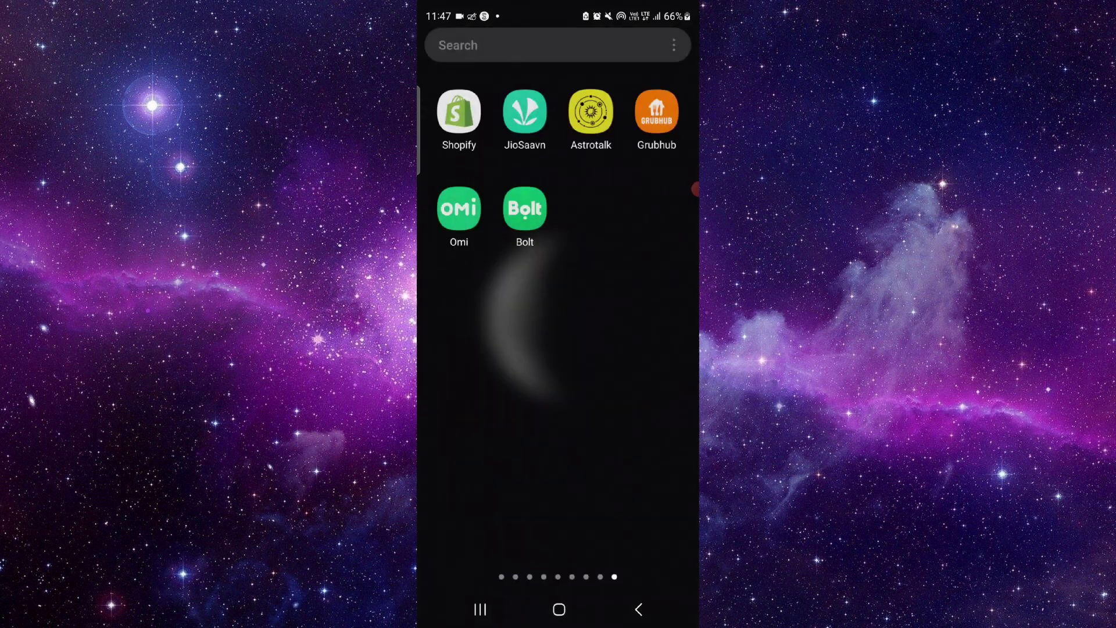
{"action": "left_click", "coordinate": [526, 112]}
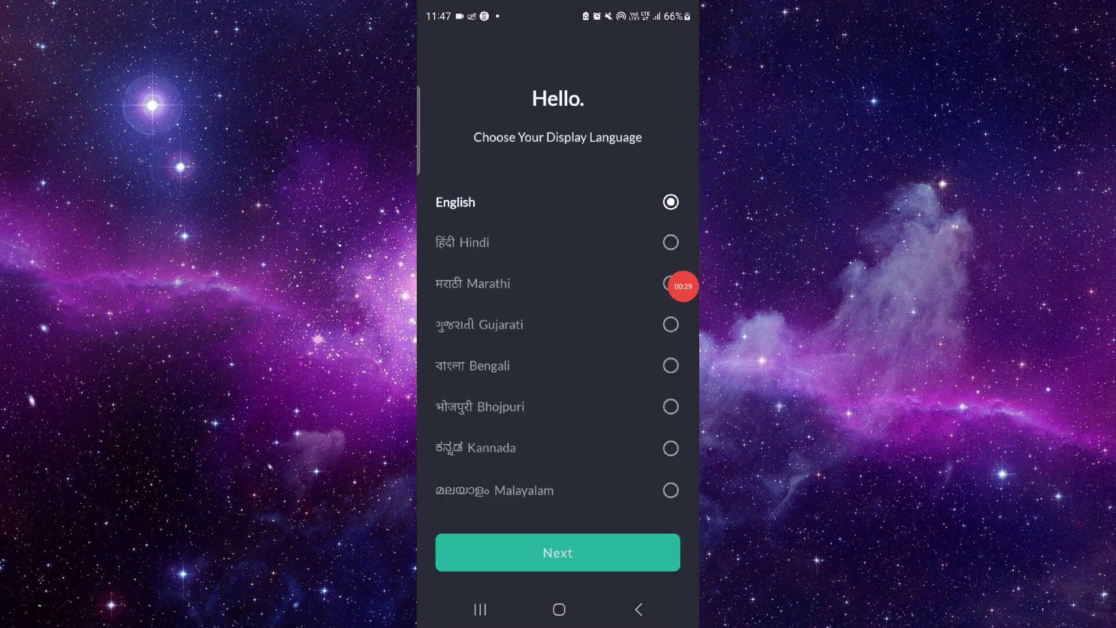
{"action": "left_click", "coordinate": [558, 552]}
{"action": "left_click", "coordinate": [480, 610]}
{"action": "left_click", "coordinate": [557, 490]}
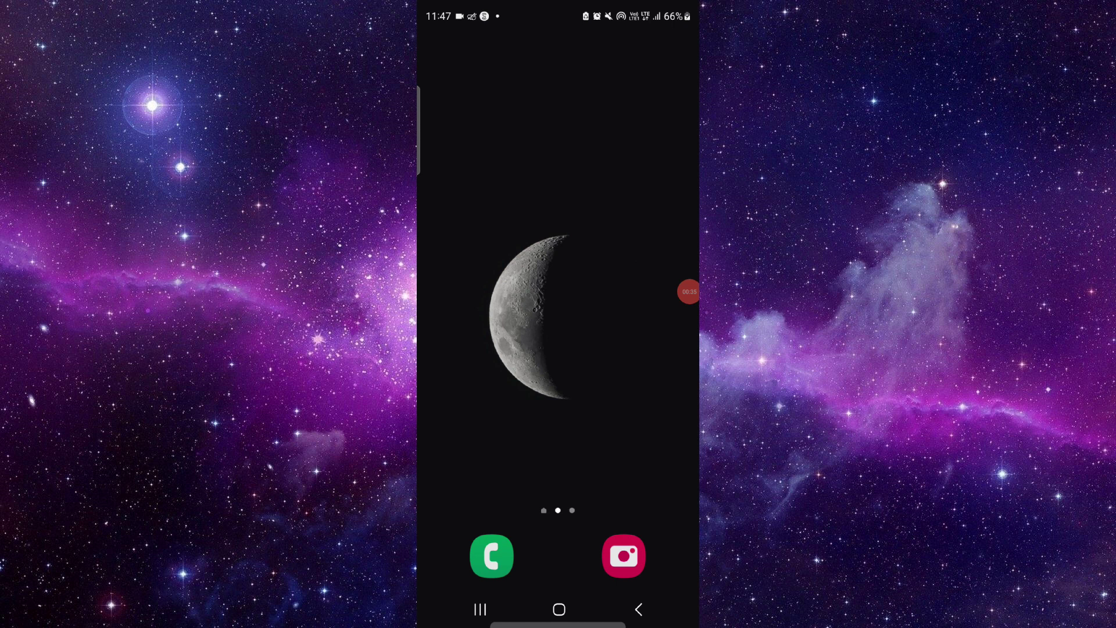
{"action": "left_click_drag", "start_coordinate": [690, 291], "coordinate": [683, 352]}
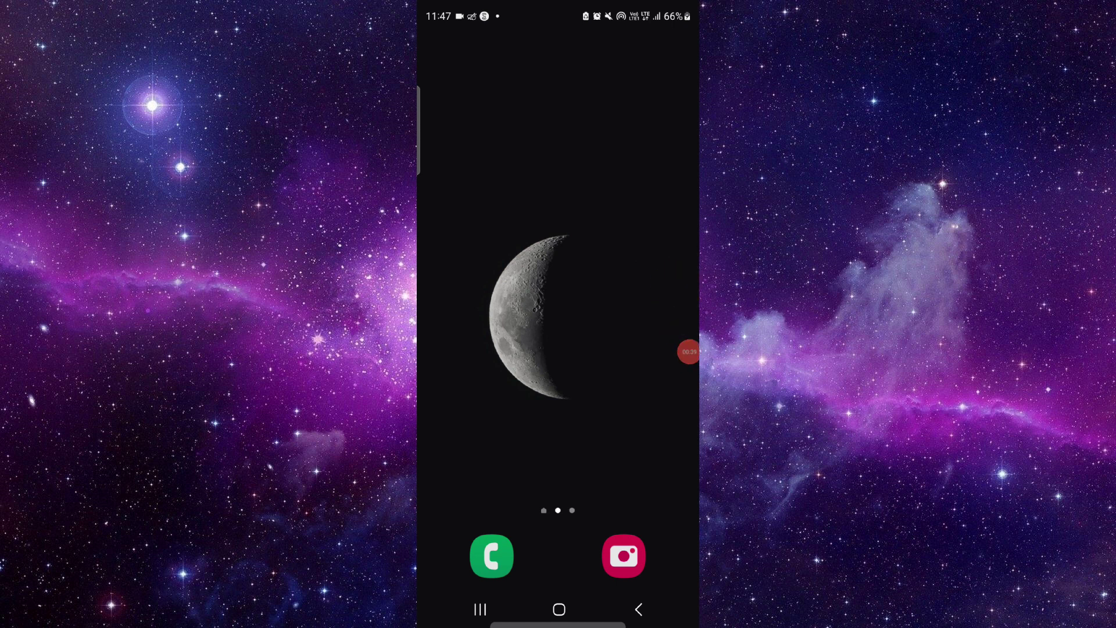
{"action": "mouse_move", "coordinate": [690, 352]}
{"action": "left_mouse_down"}
{"action": "mouse_move", "coordinate": [683, 245]}
{"action": "mouse_move", "coordinate": [683, 304]}
{"action": "left_mouse_up"}
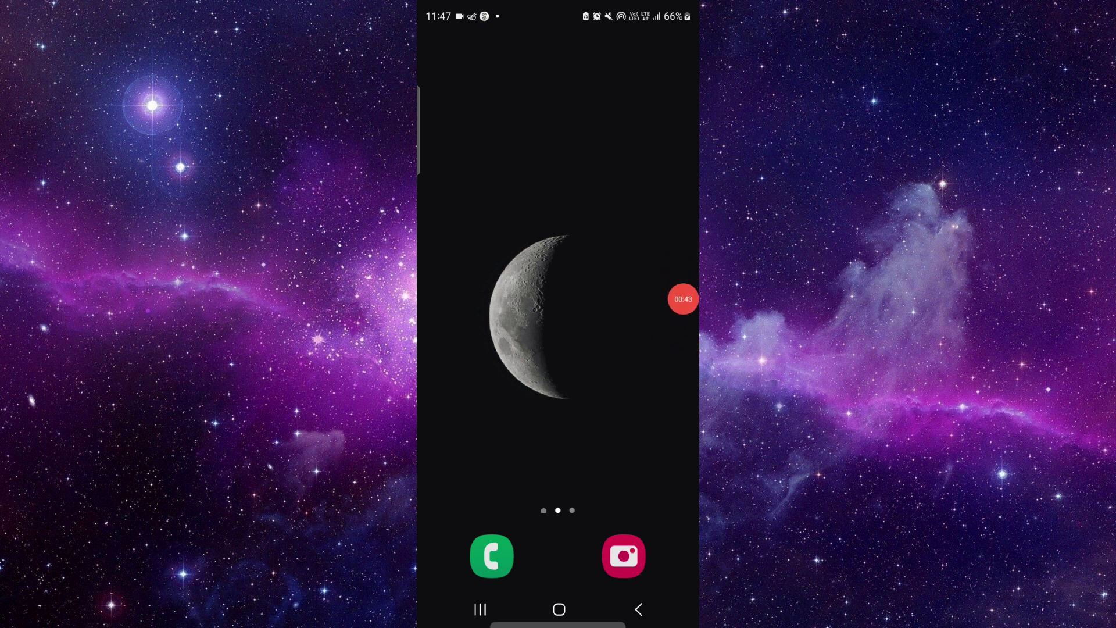